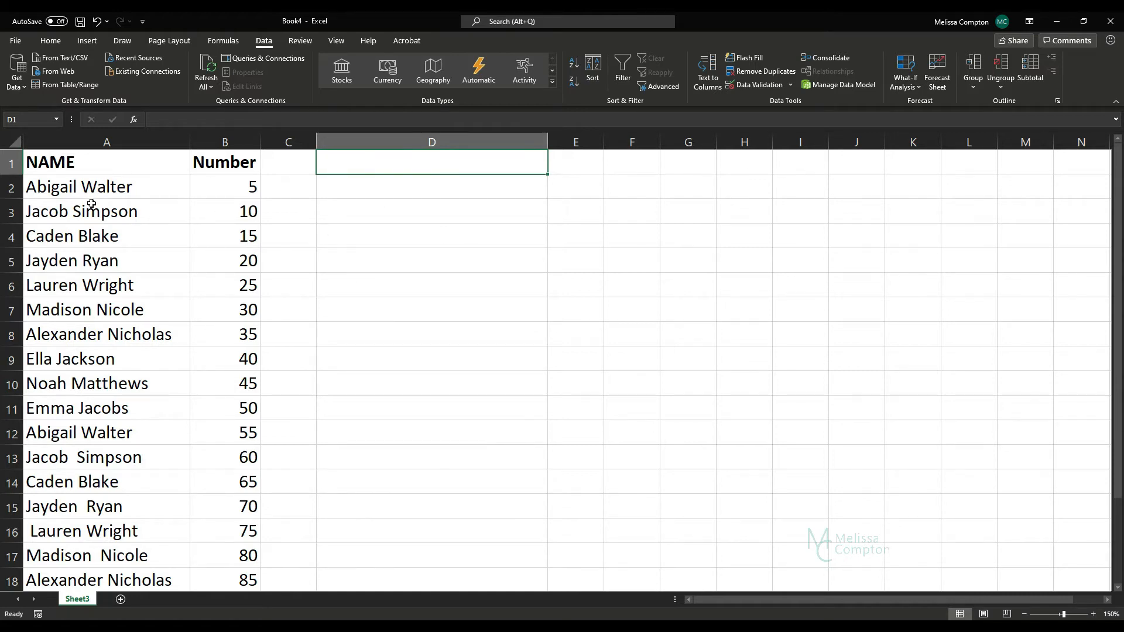
- Create a PivotTable on a new worksheet from the name and number data in A1:B21
scroll(95, 205, "down", 2)
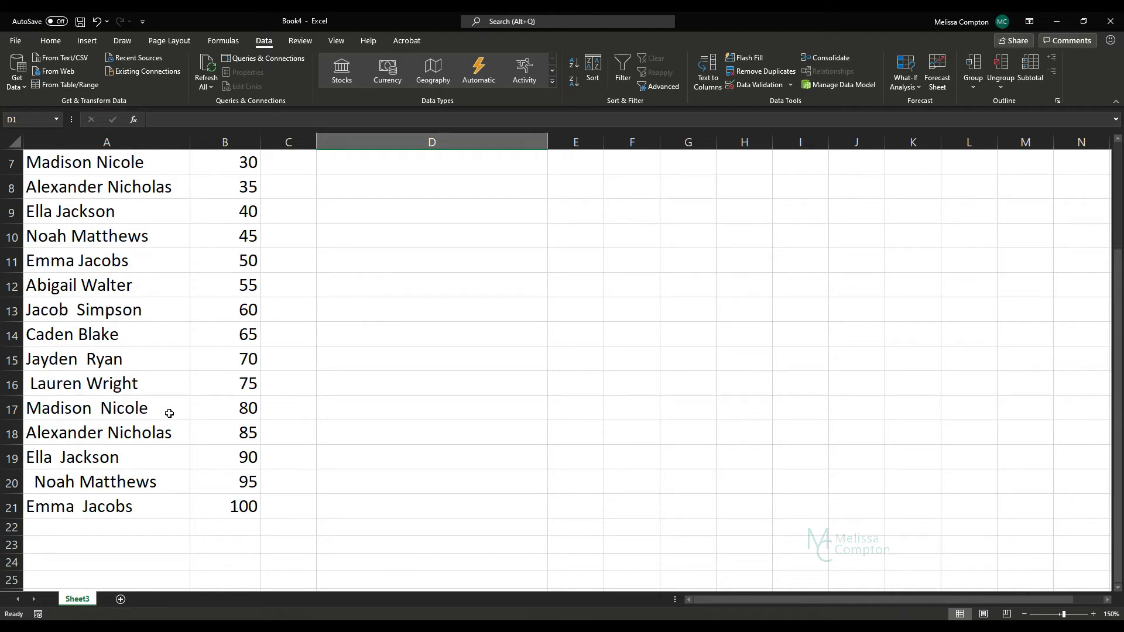
scroll(169, 413, "up", 2)
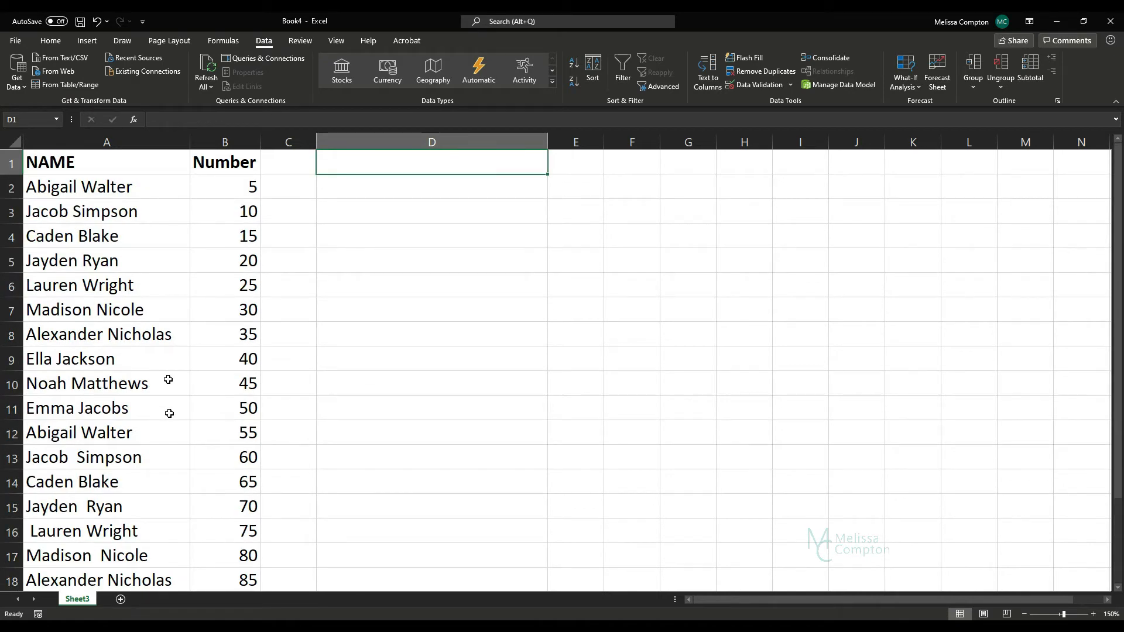
left_click_drag(87, 164, 228, 557)
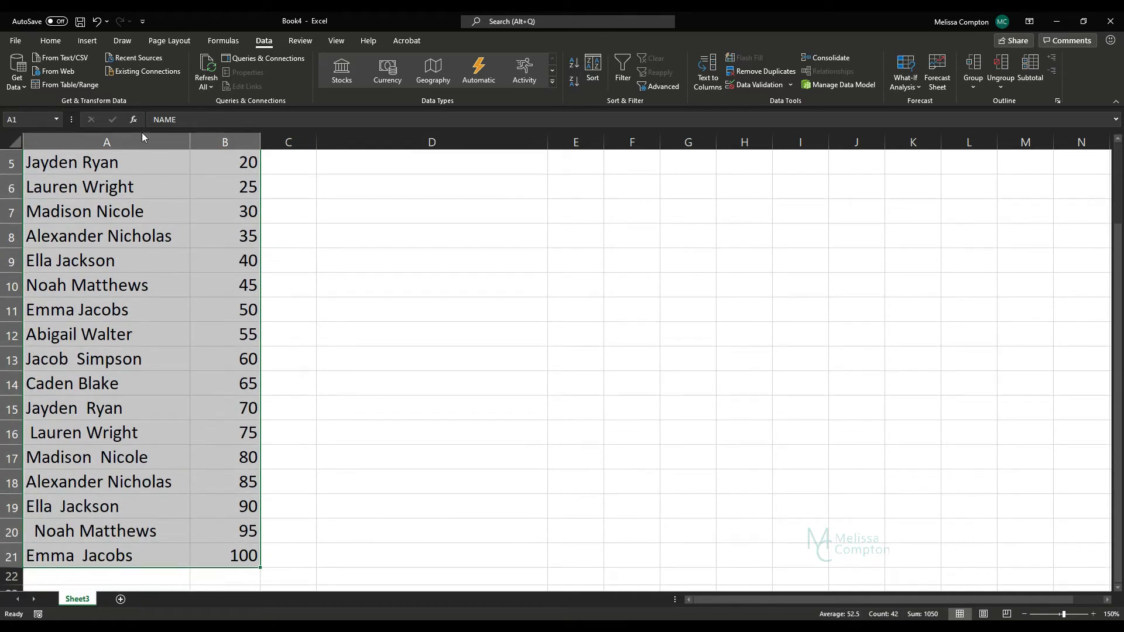
left_click(79, 44)
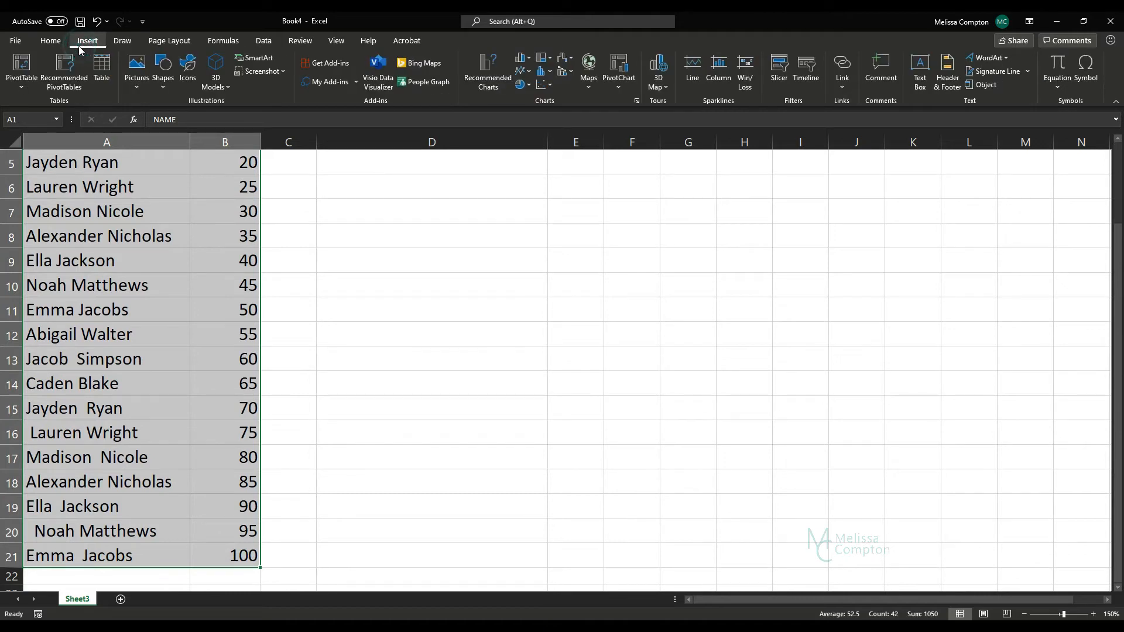
left_click(23, 67)
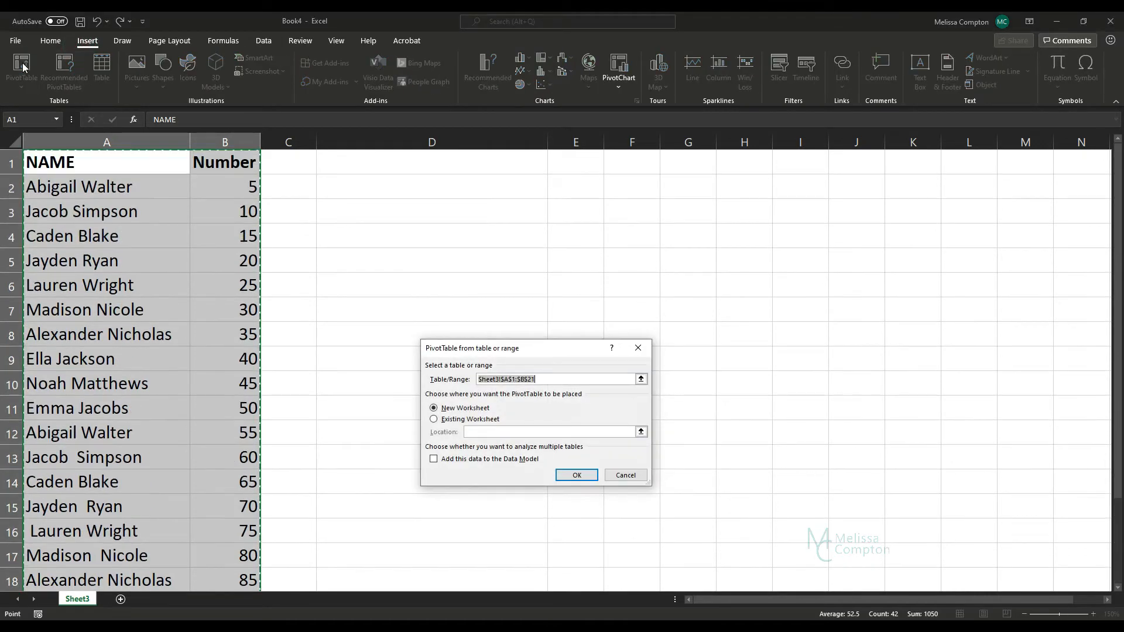
left_click(567, 475)
- Add the NAME field to the PivotTable's rows and sum the Number field in its values
scroll(404, 500, "down", 1)
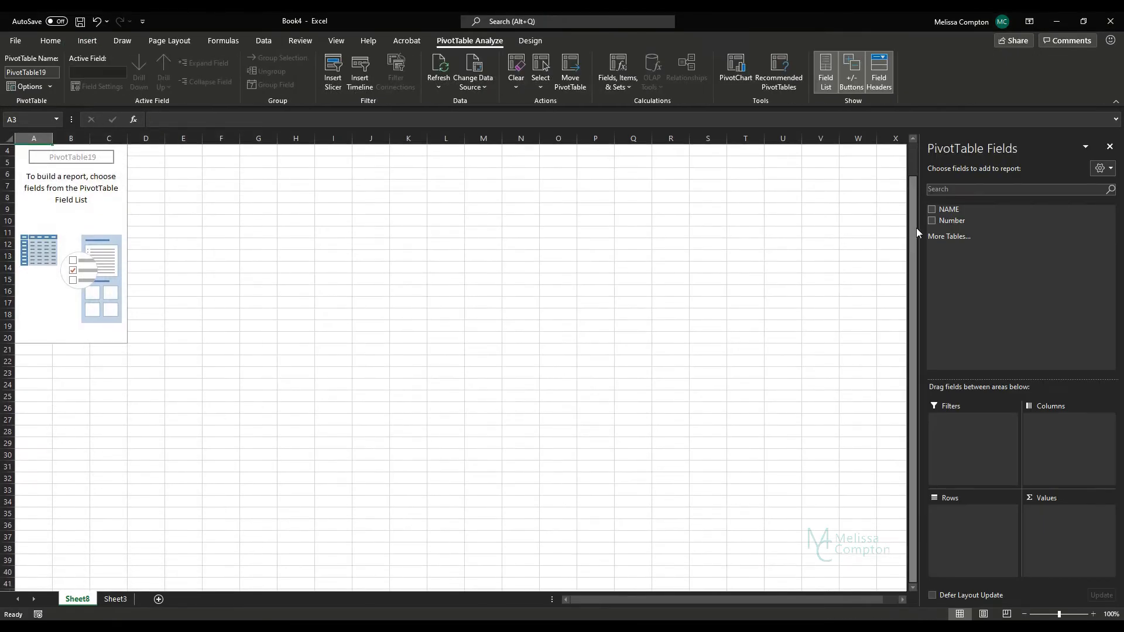
left_click_drag(947, 215, 956, 499)
left_click_drag(952, 217, 1061, 512)
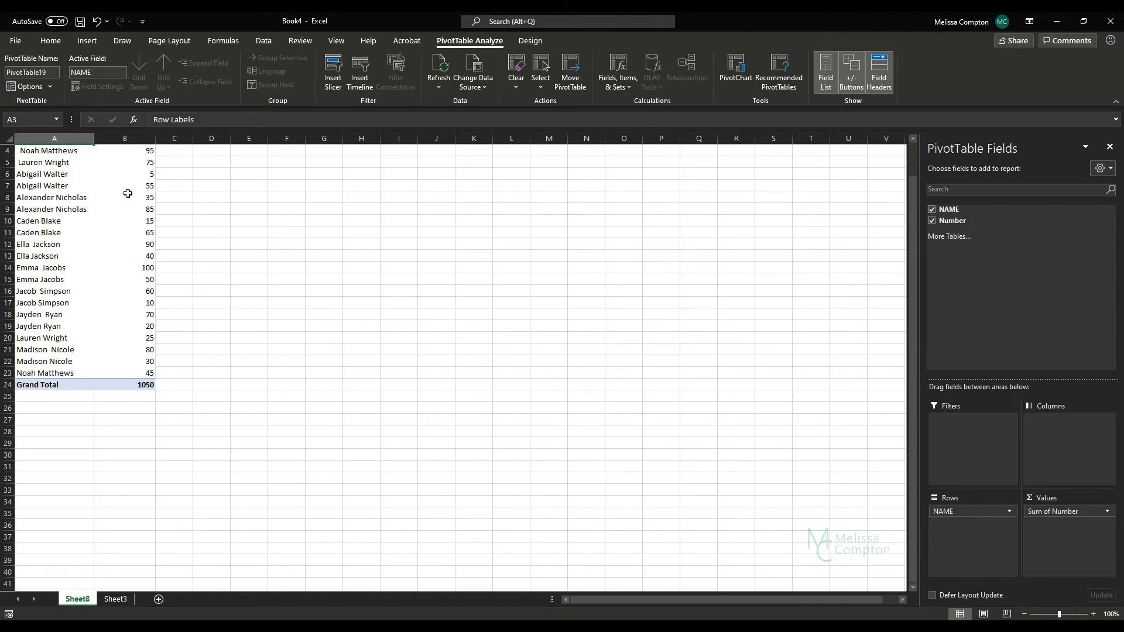
scroll(137, 233, "up", 1)
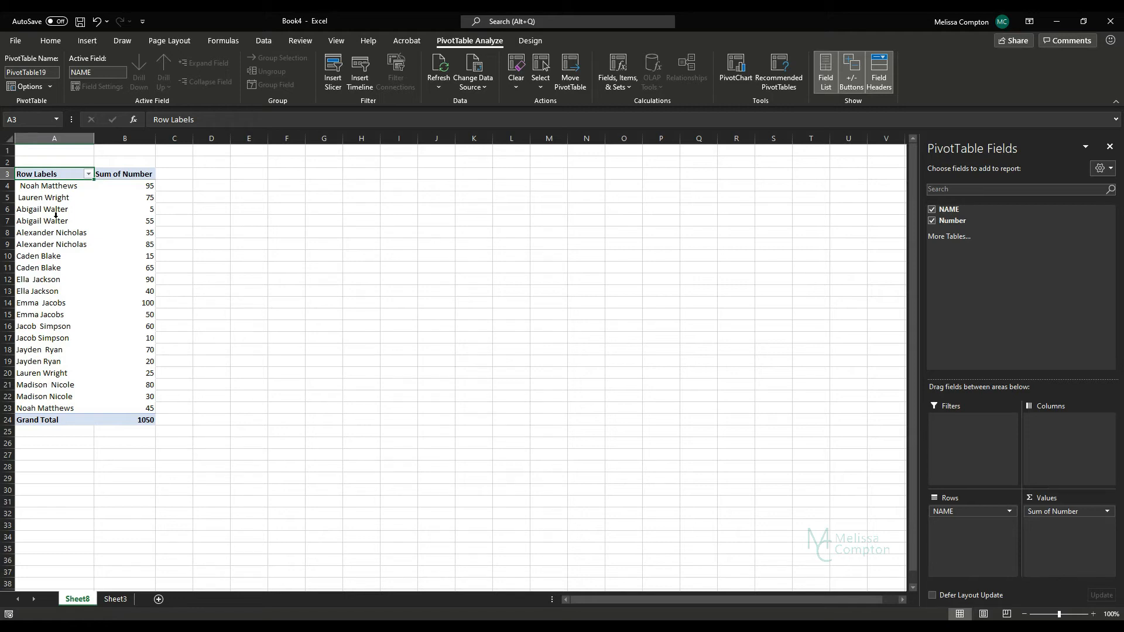
- Insert a TRIM function in D2 of Sheet3 with A2 as its text, and fill it down to D21
left_click(115, 599)
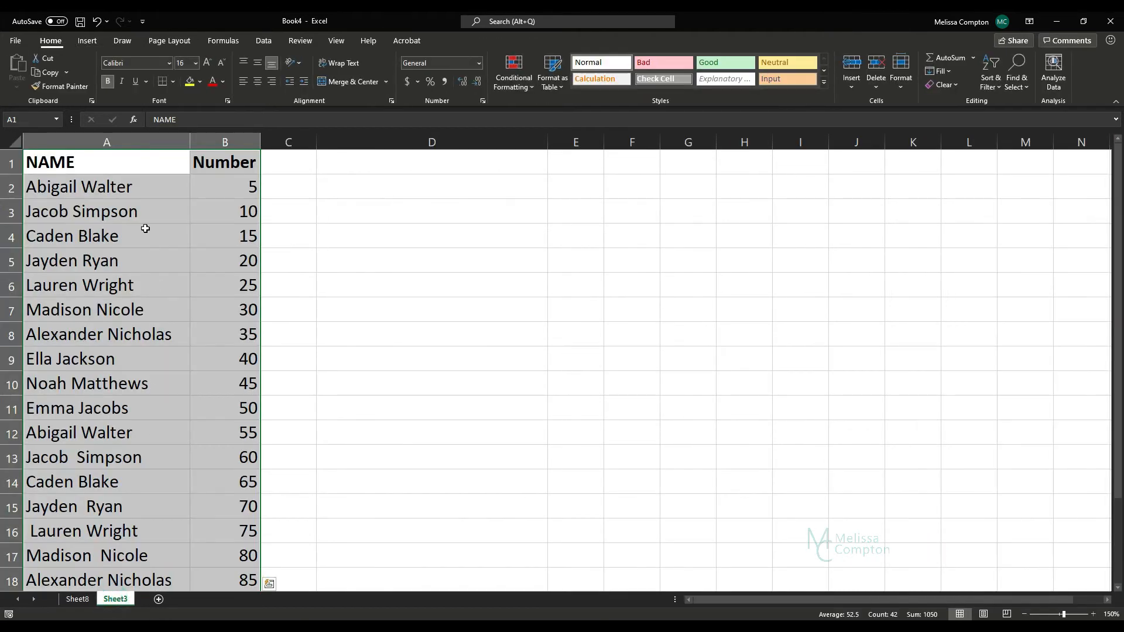
left_click(382, 183)
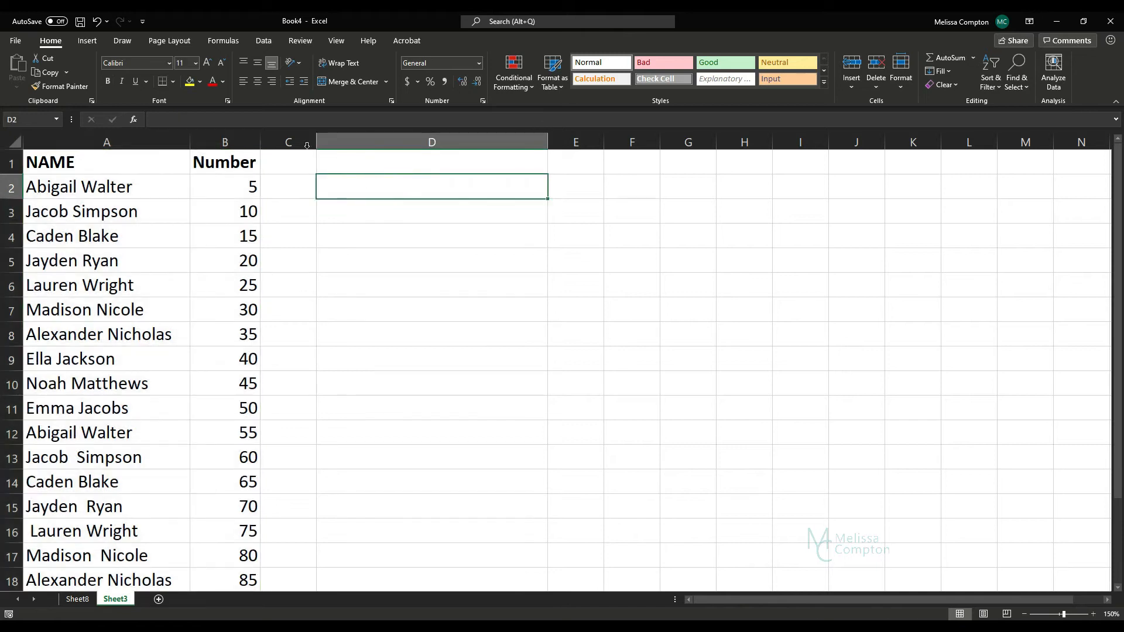
left_click(135, 120)
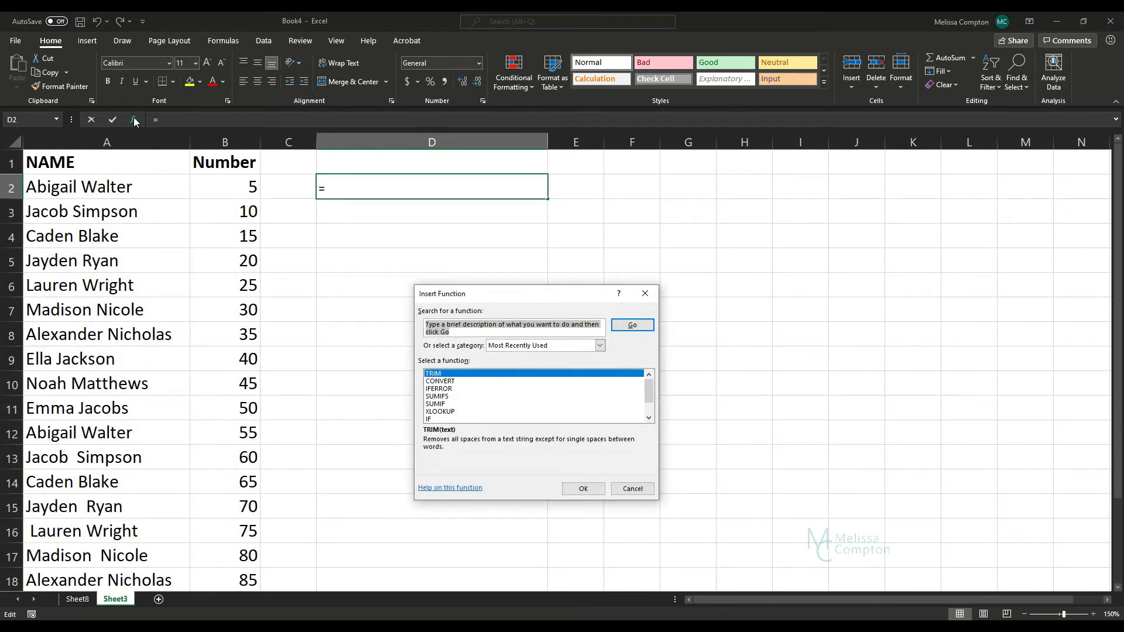
type("trim")
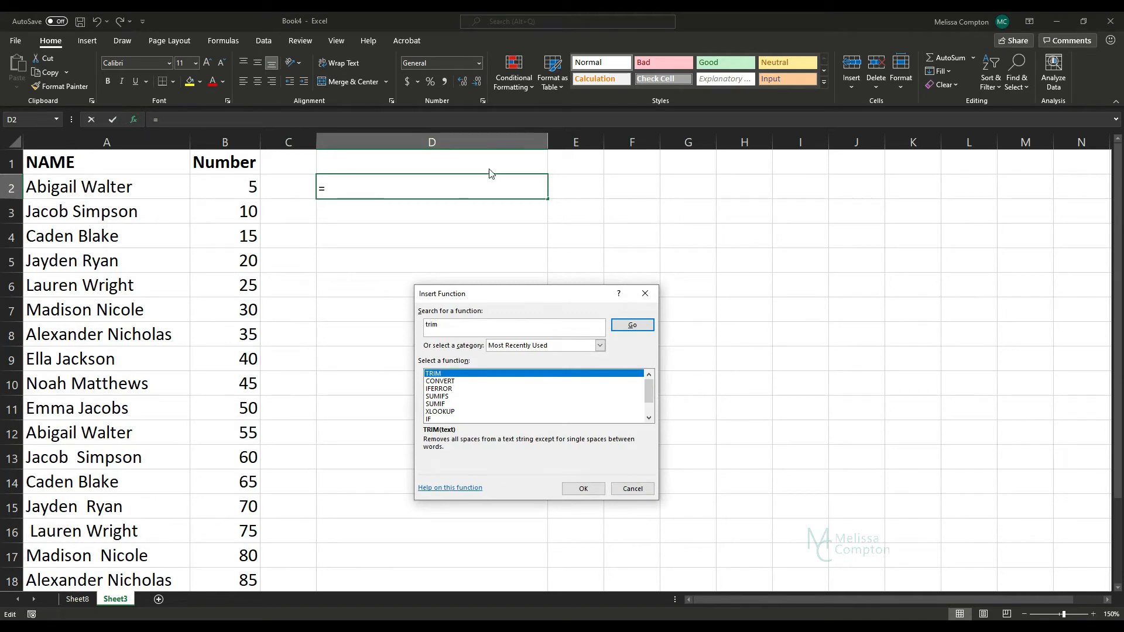
left_click(633, 325)
left_click(438, 376)
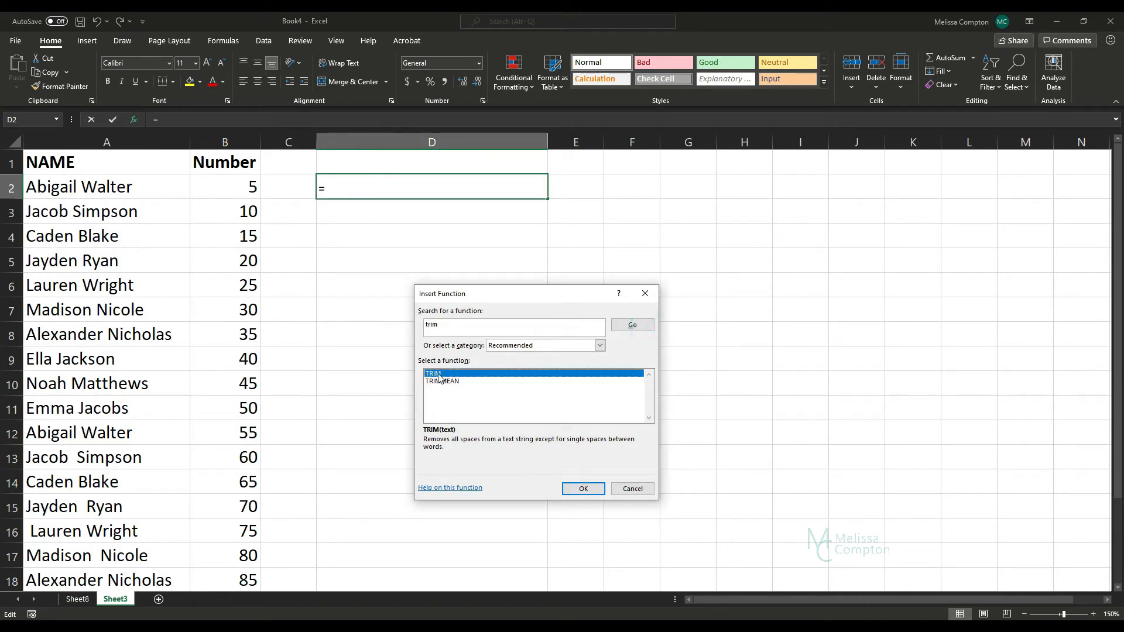
left_click(583, 489)
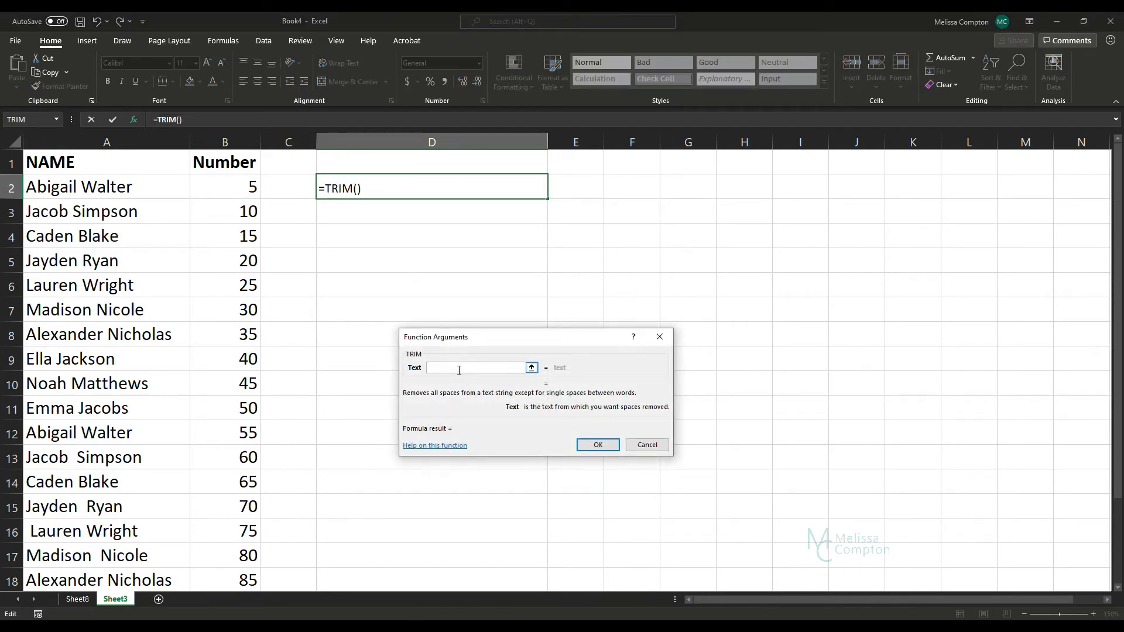
left_click(74, 189)
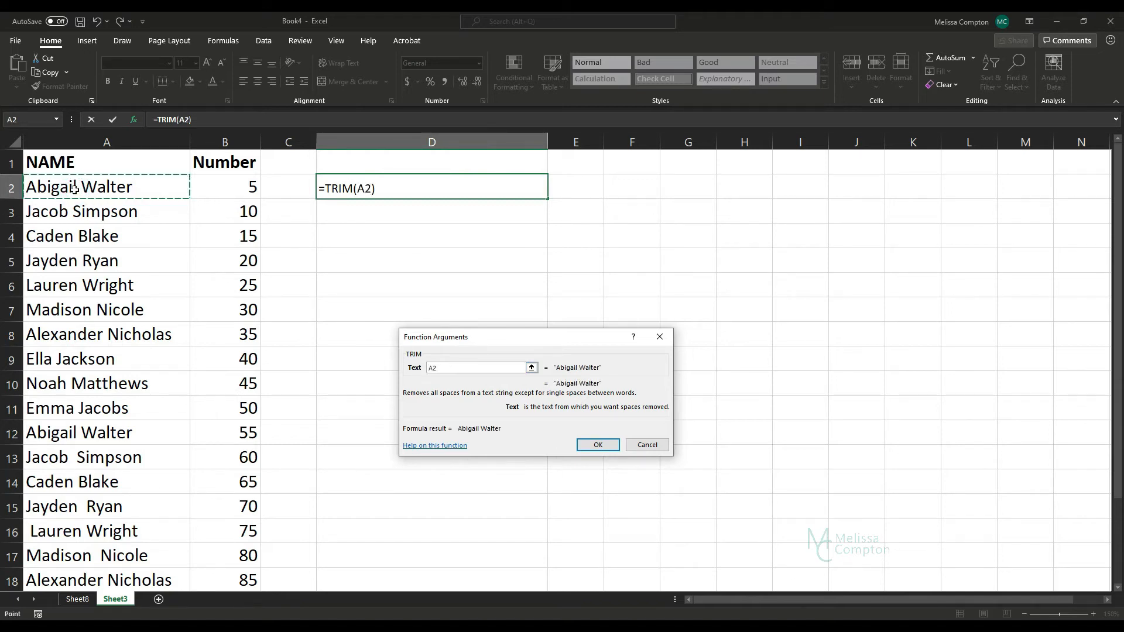
left_click(594, 445)
left_click_drag(549, 200, 500, 489)
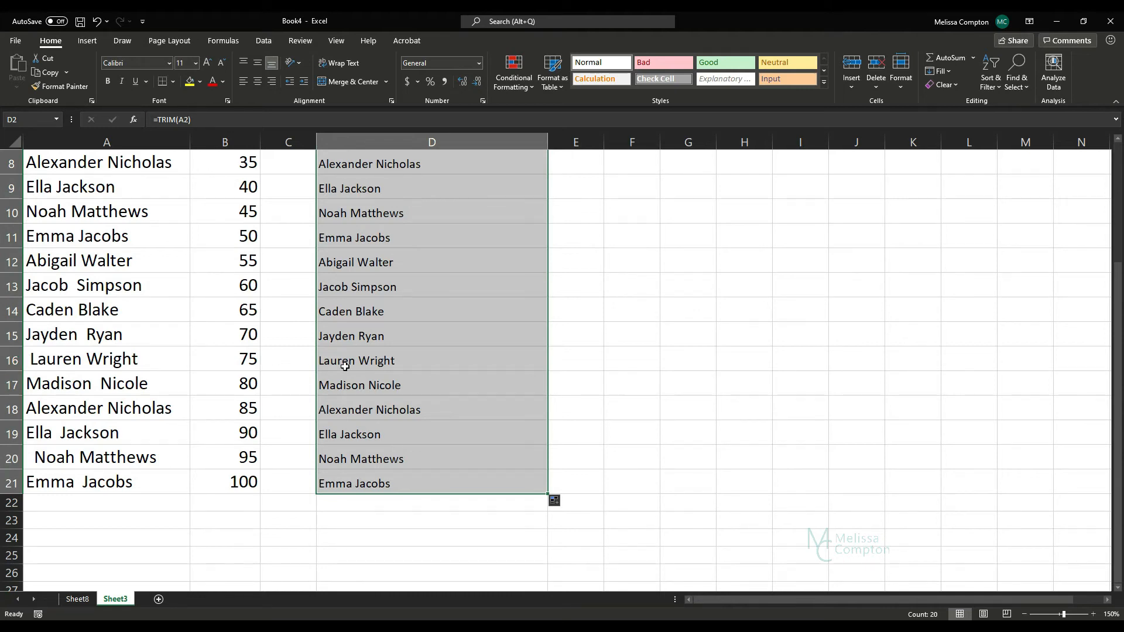
- Copy the trimmed names in D2:D21 and paste them as values over the original names starting at A2
scroll(345, 365, "up", 3)
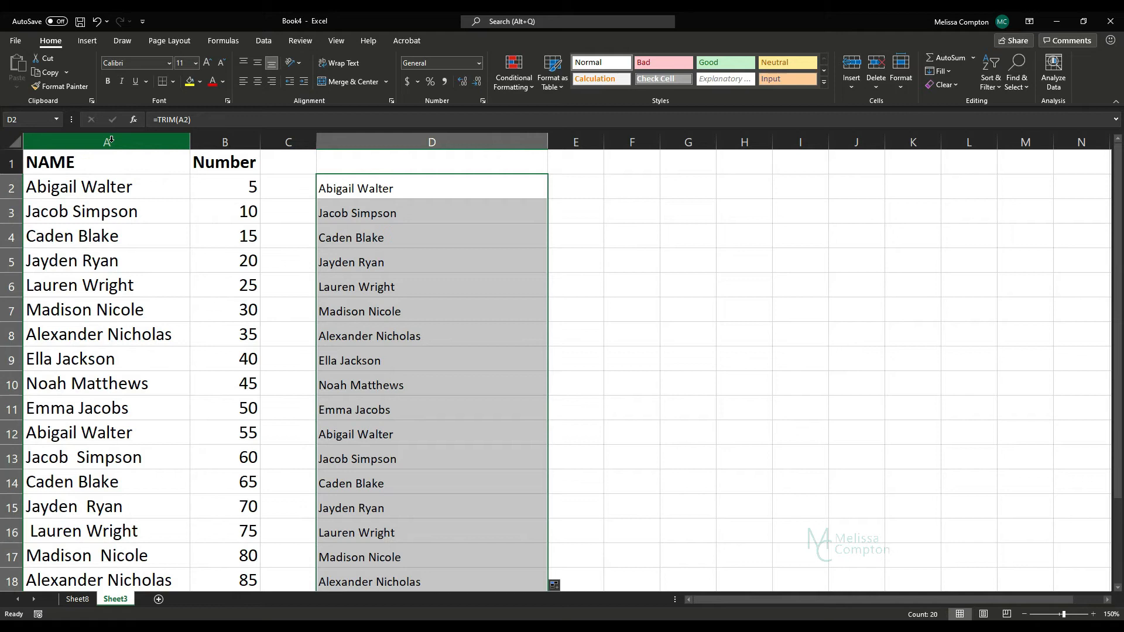
key("ctrl+c")
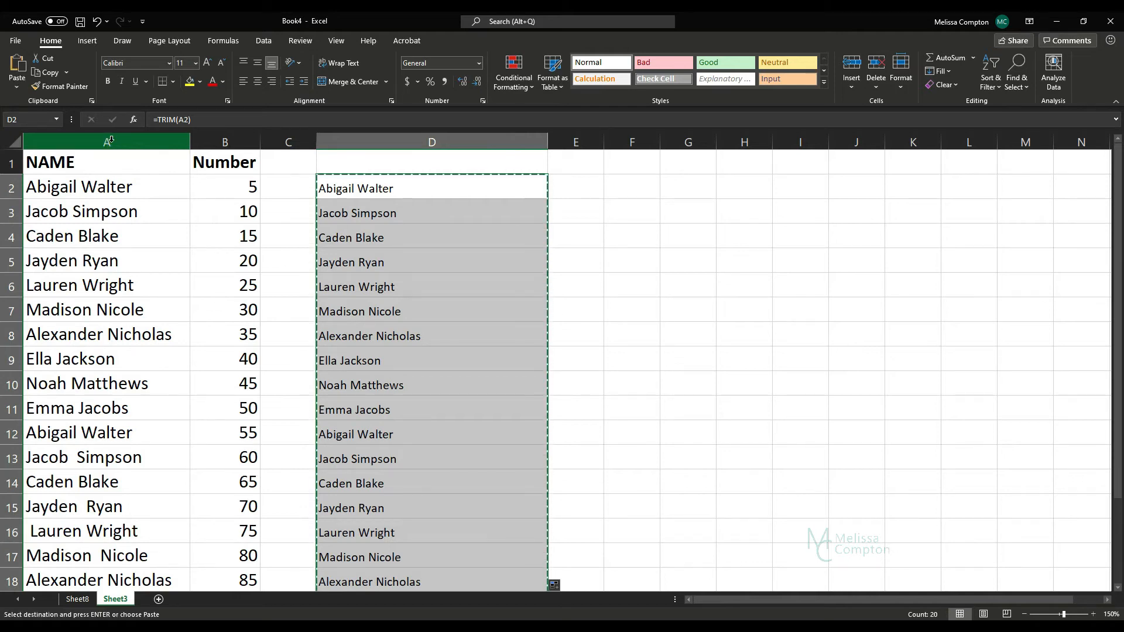
left_click(89, 188)
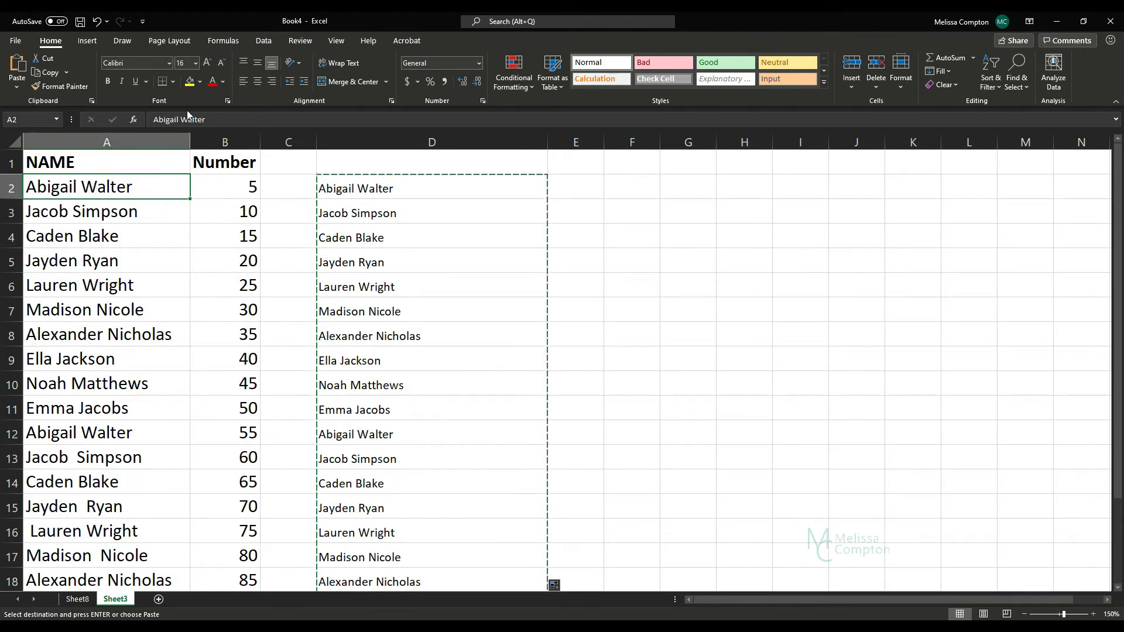
right_click(107, 188)
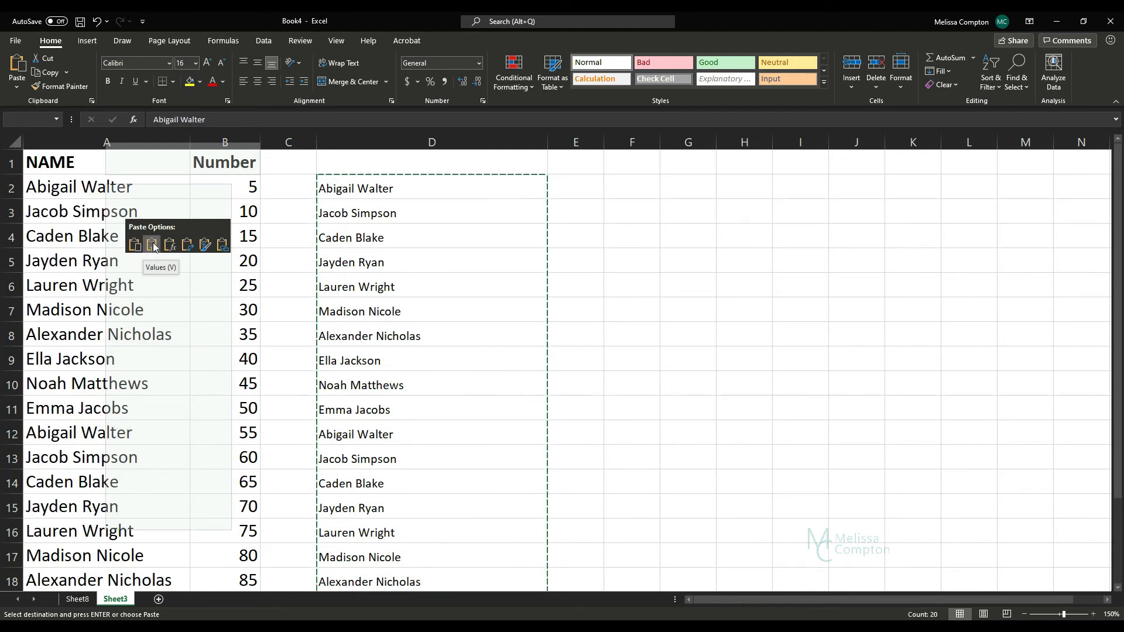
left_click(153, 245)
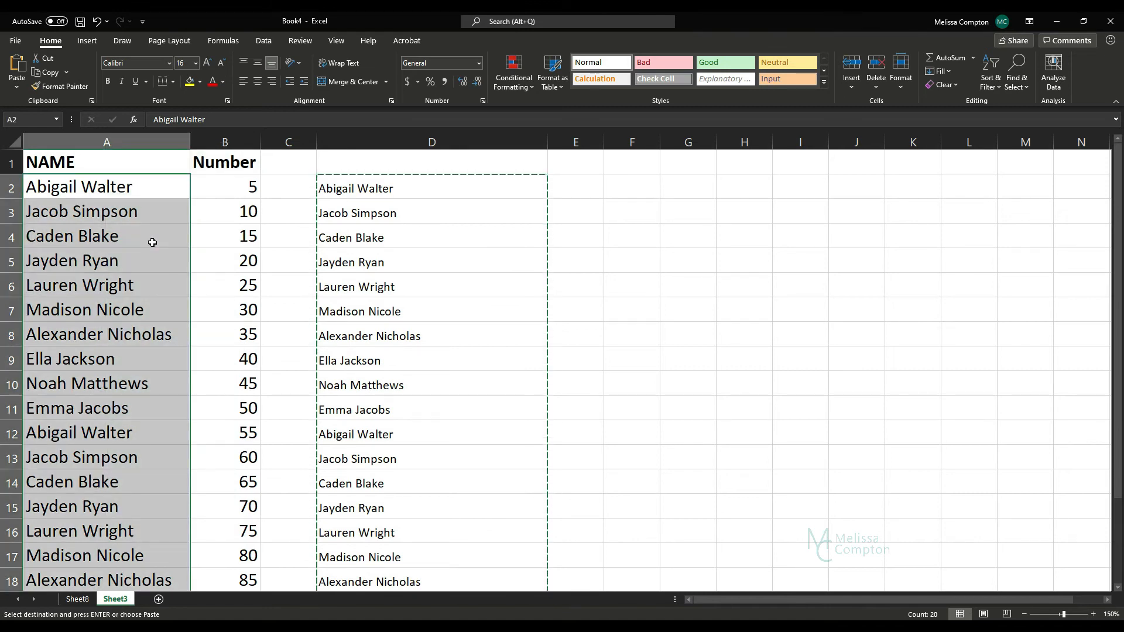
scroll(152, 243, "down", 3)
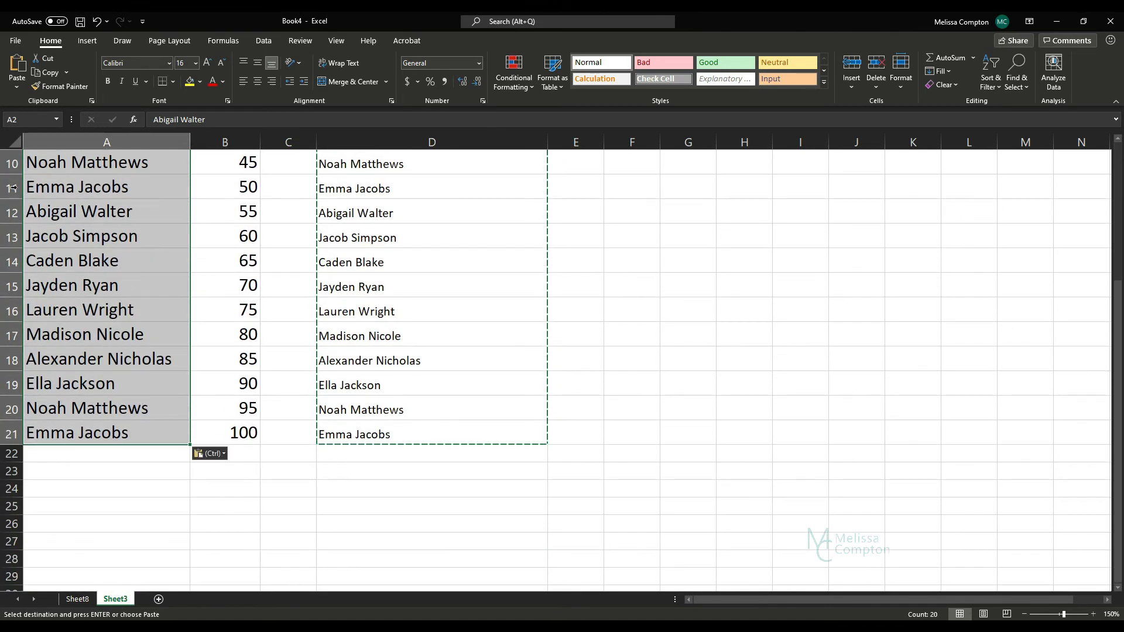
scroll(100, 286, "up", 3)
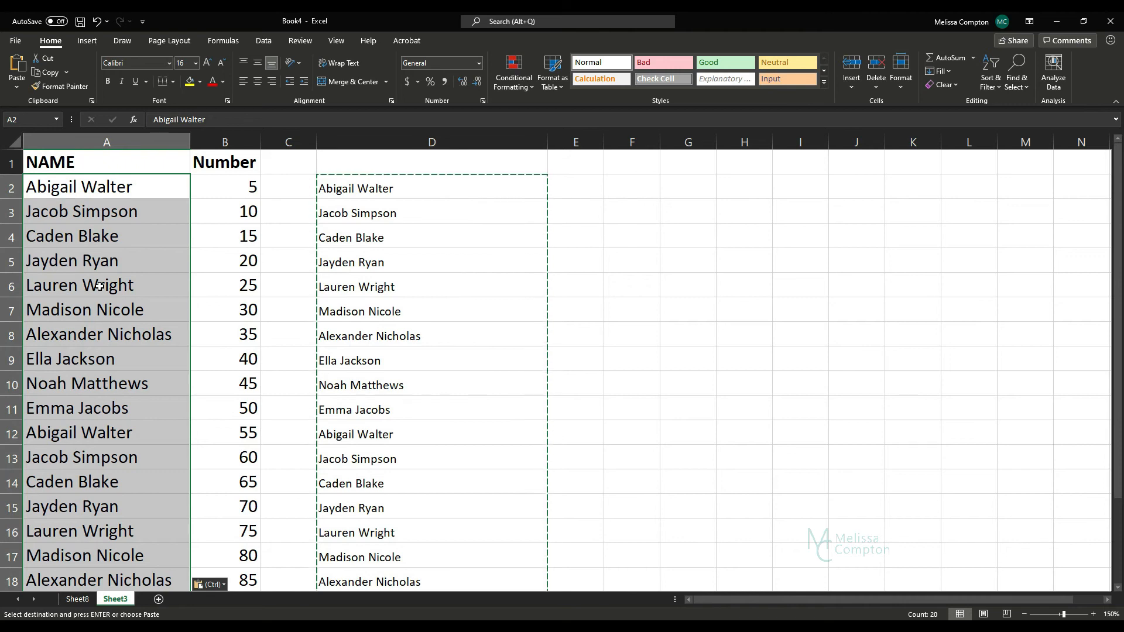
- Refresh the PivotTable on Sheet8 with the cleaned source data
left_click(77, 600)
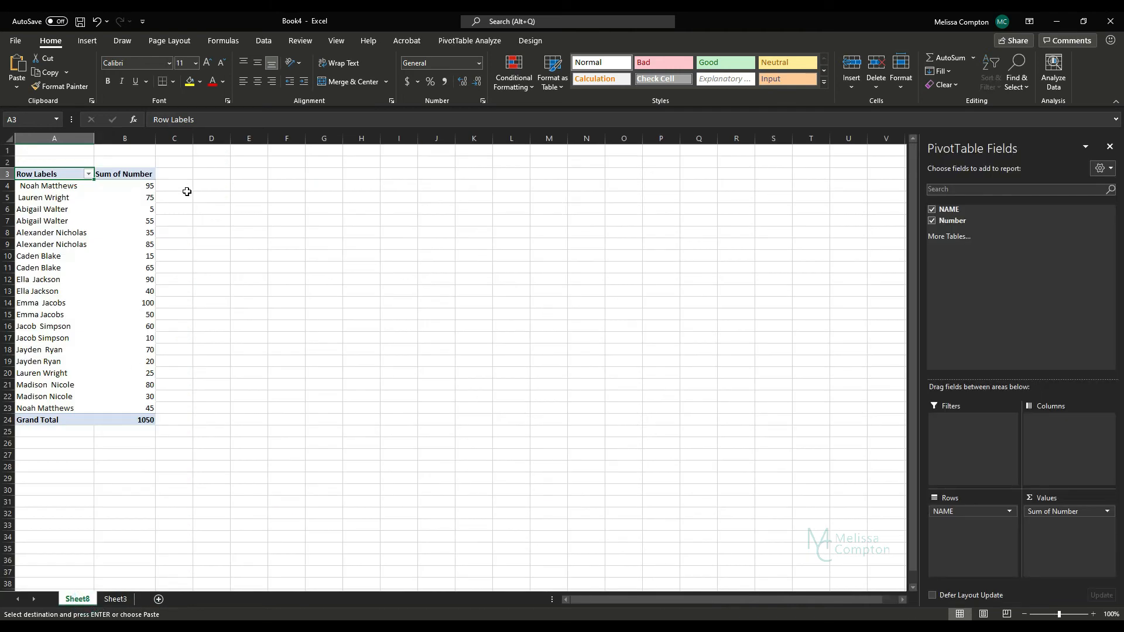
left_click(263, 41)
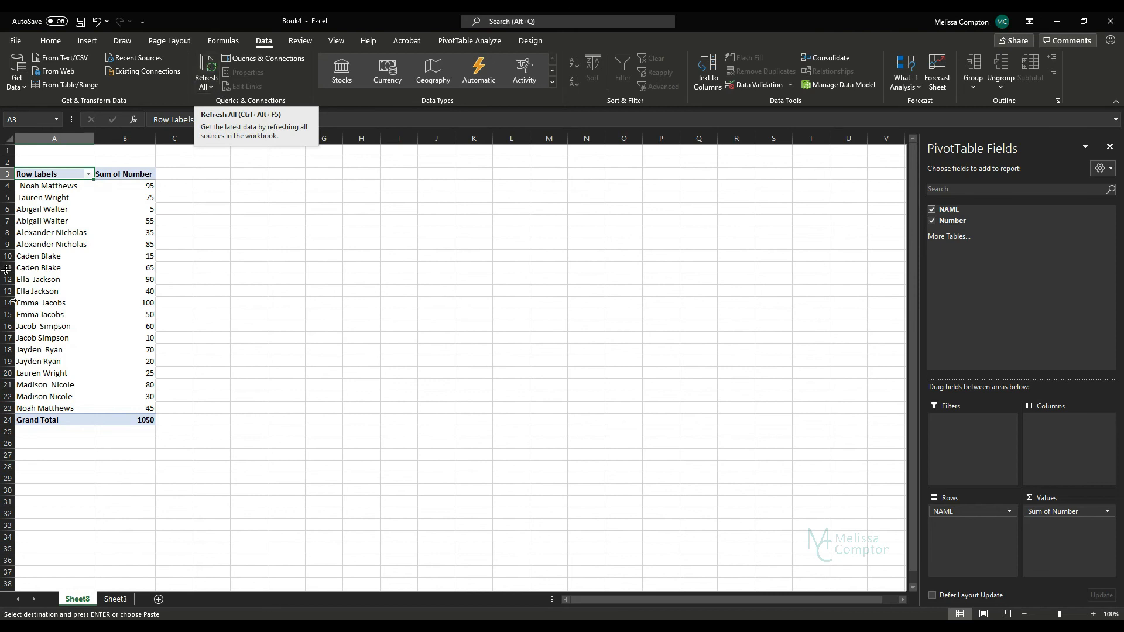
left_click(206, 67)
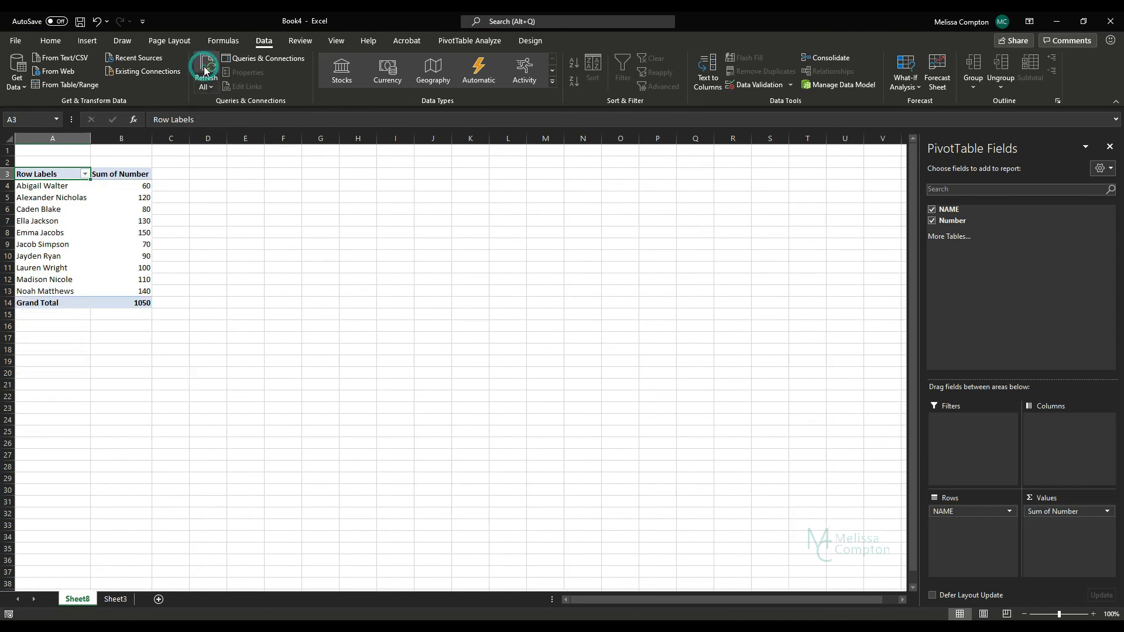